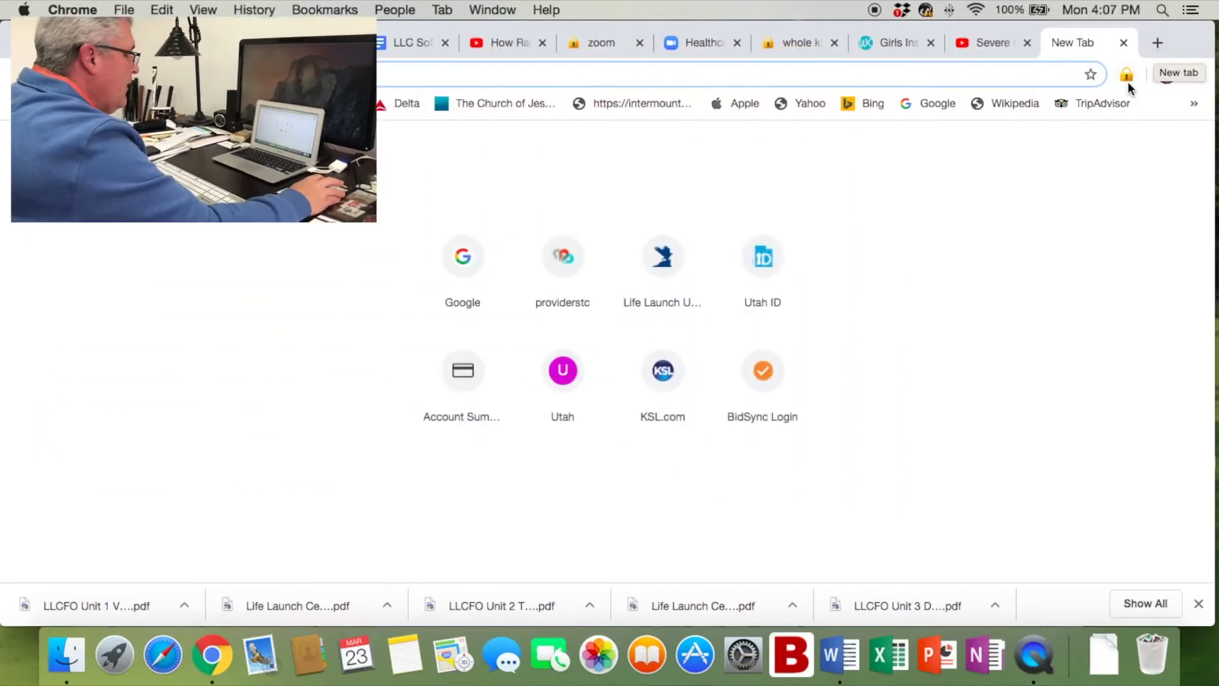
Open the State Telehealth bookmark from the bookmarks bar overflow to reach the UtahID sign-in page.
{"action": "left_click", "coordinate": [1195, 105]}
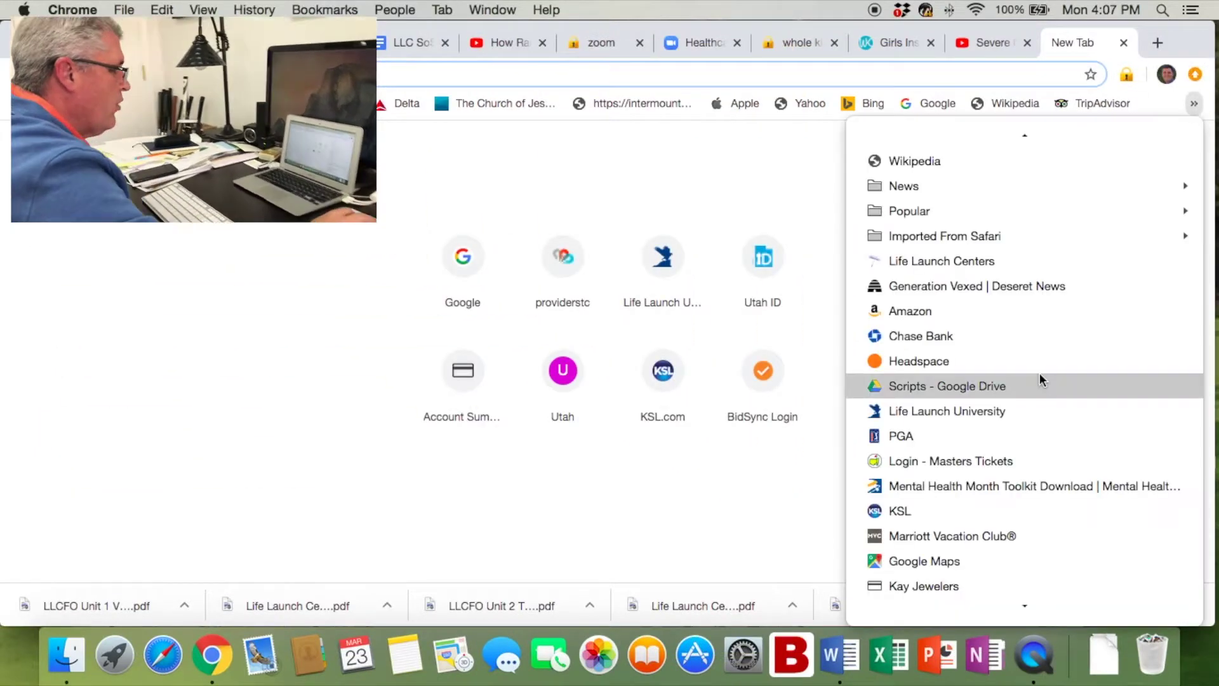
{"action": "scroll", "coordinate": [969, 410], "scroll_direction": "down", "scroll_amount": 3}
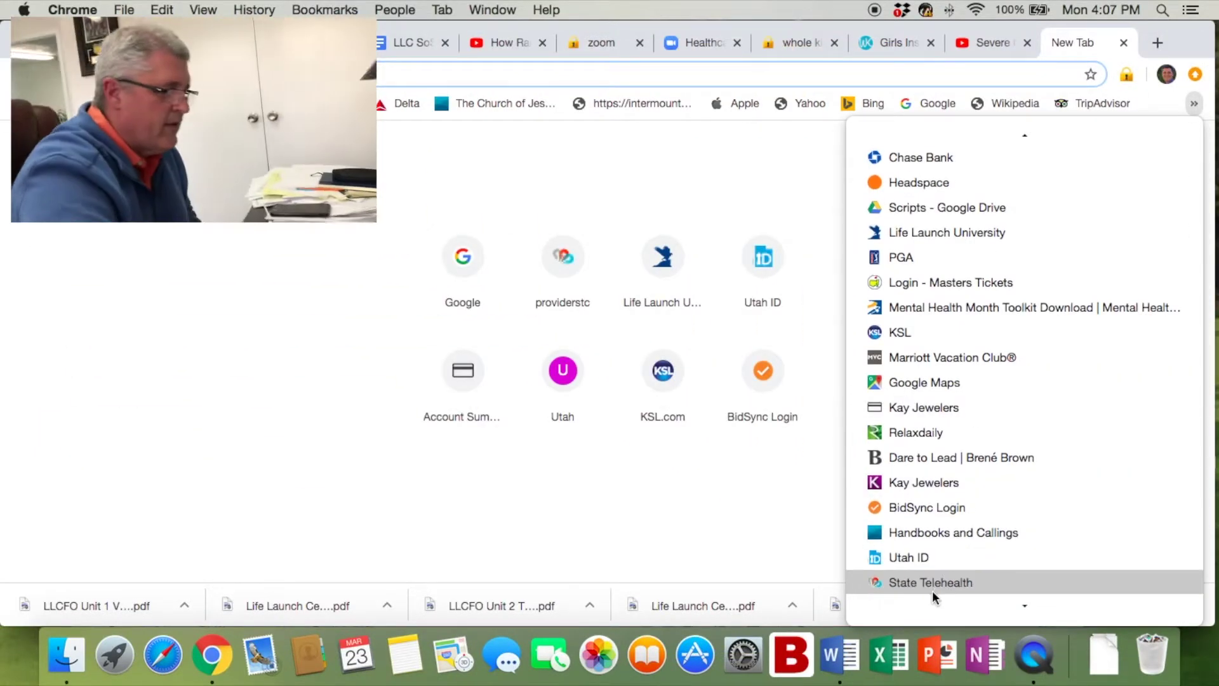
{"action": "left_click", "coordinate": [940, 583]}
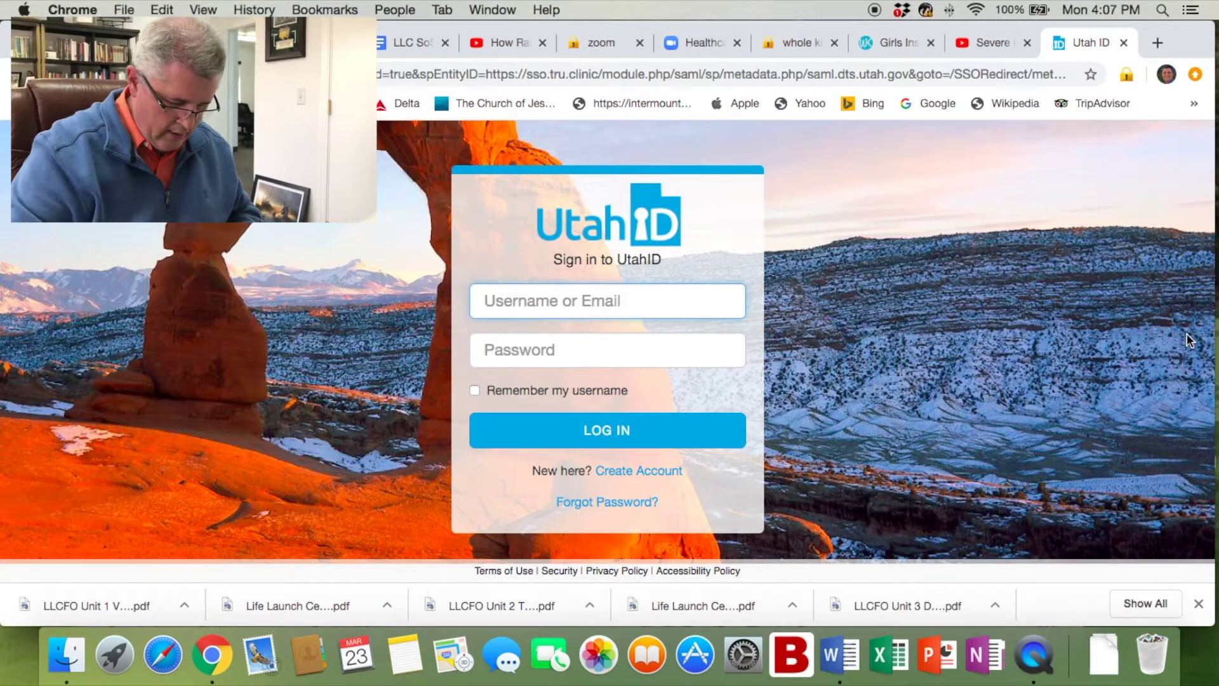
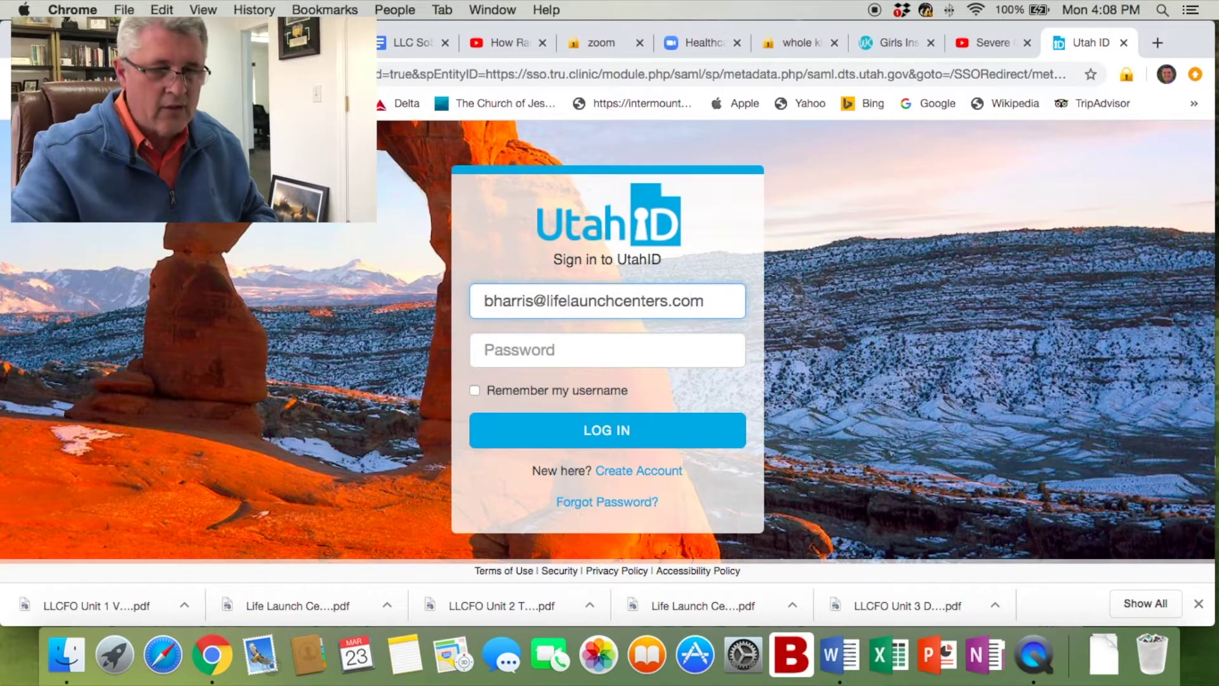
Sign in to UtahID with the account e-mail and password, removing the stray trailing @.
{"action": "left_click", "coordinate": [583, 349]}
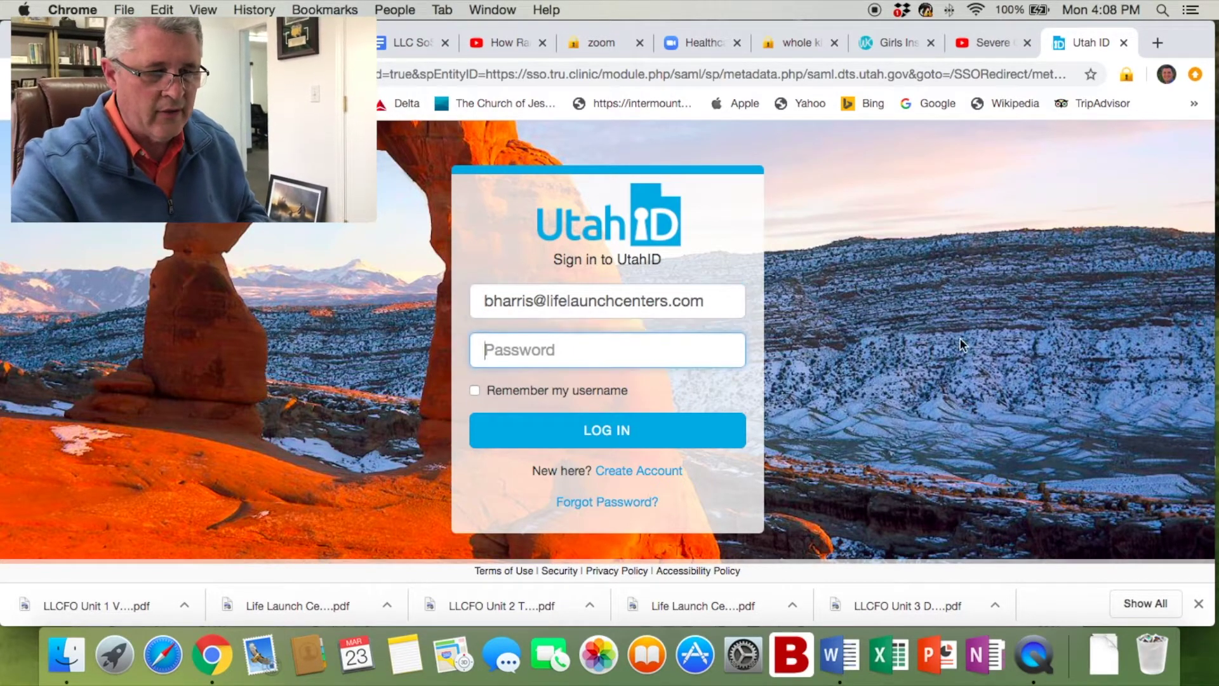
{"action": "type", "text": "•"}
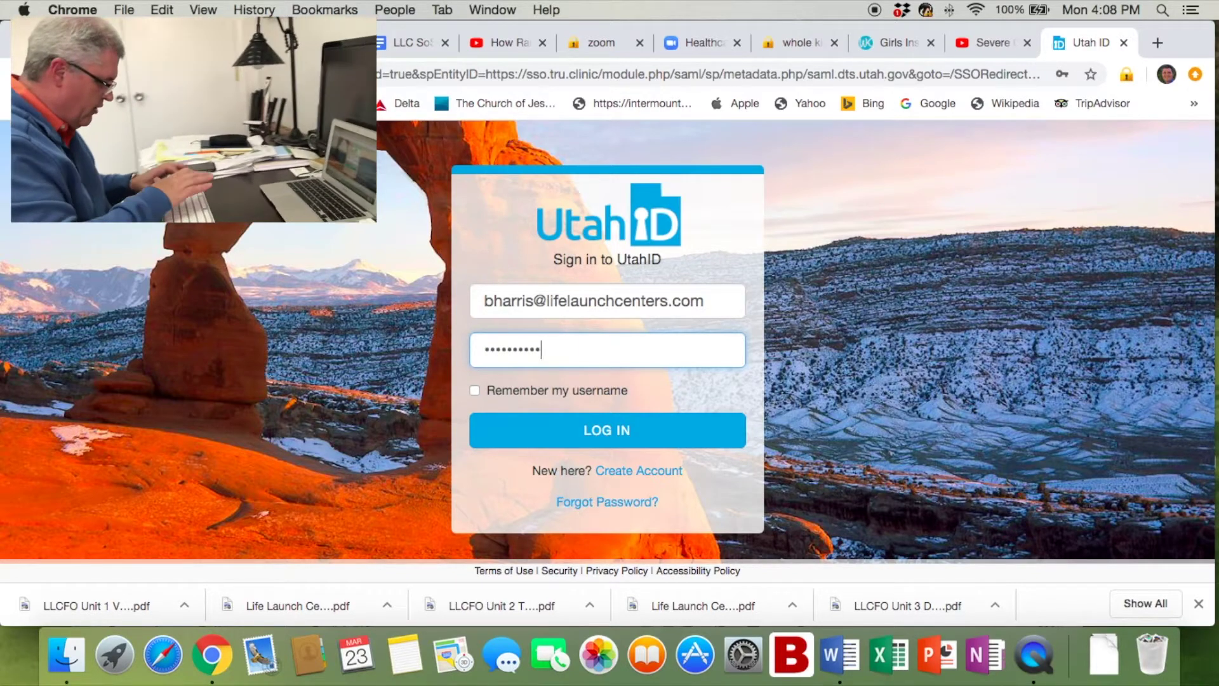
{"action": "key", "text": "Return"}
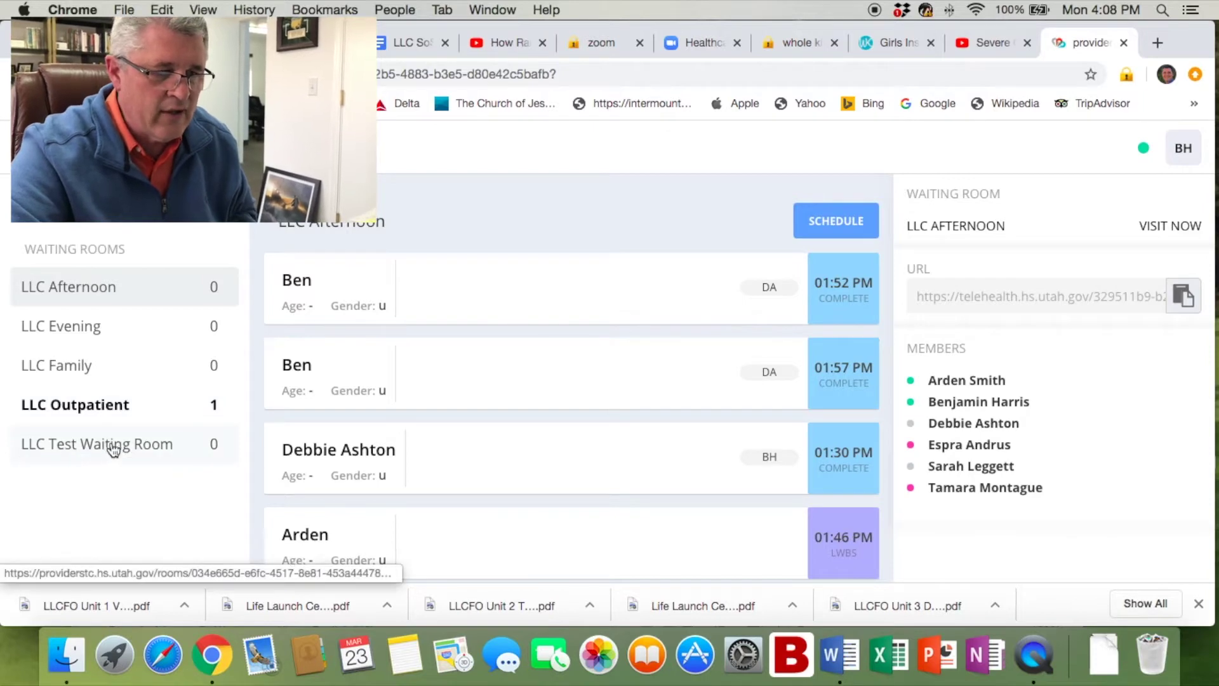
Open LLC Test Waiting Room and copy its visit link to the clipboard.
{"action": "left_click", "coordinate": [113, 448]}
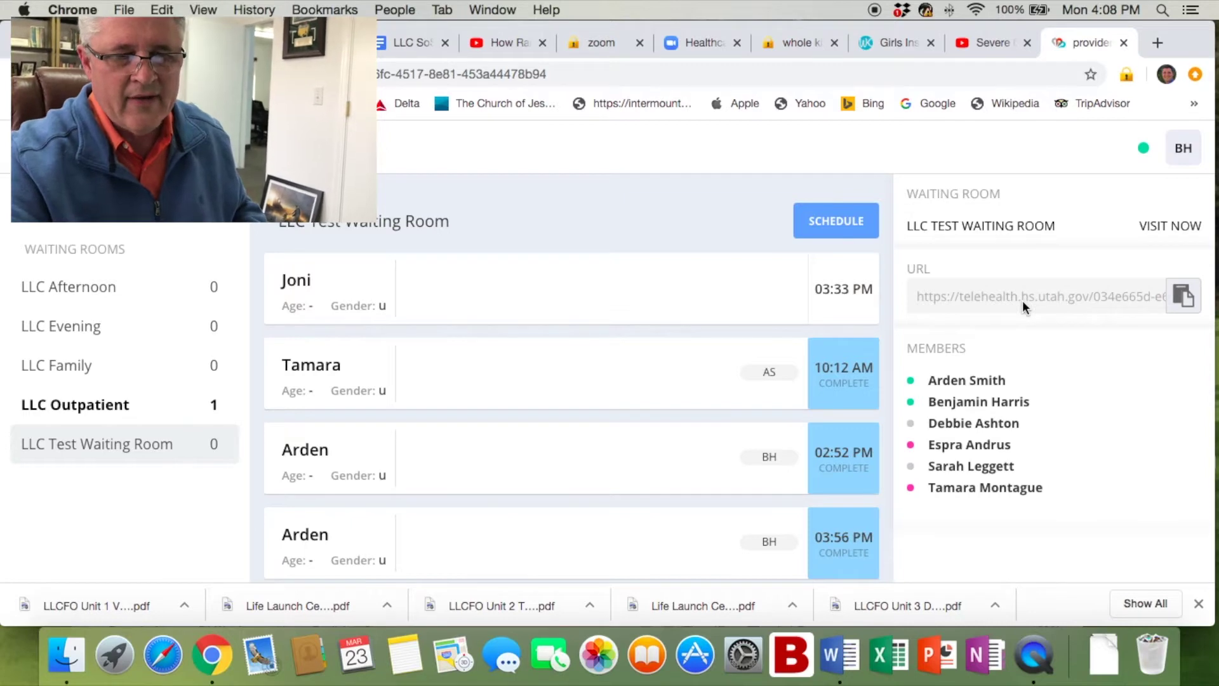
{"action": "left_click", "coordinate": [1183, 297]}
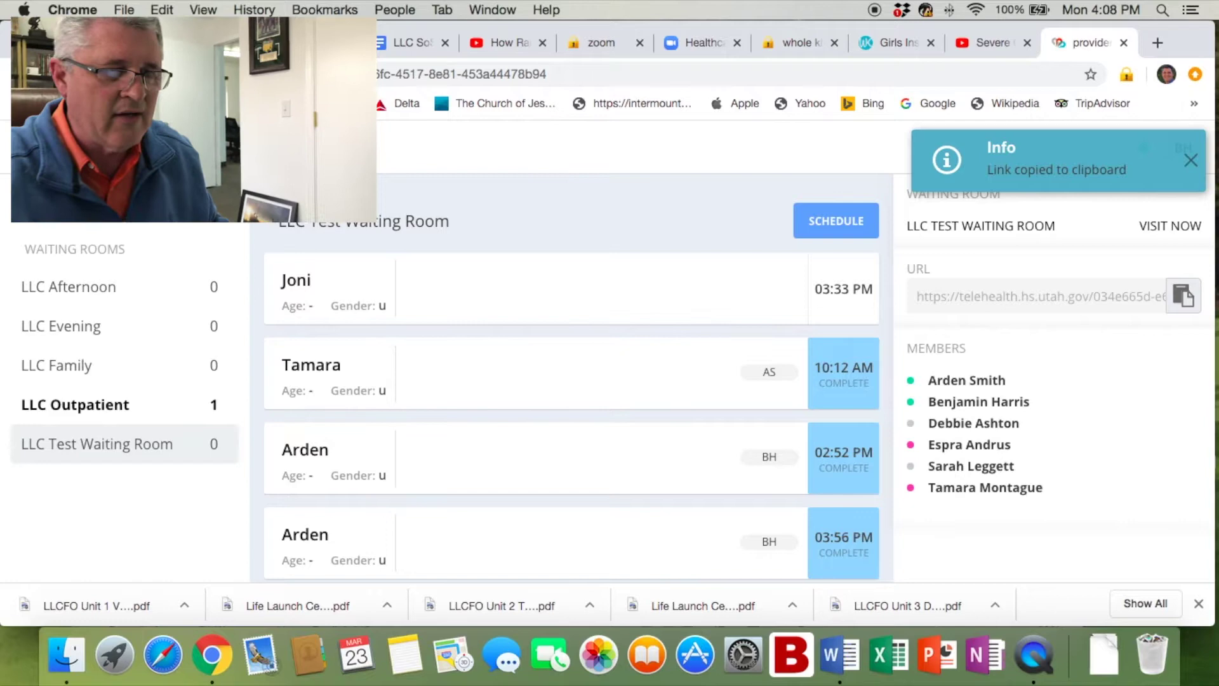
In the Gmail draft, add two contacts as recipients from the suggestions.
{"action": "key", "text": "super+1"}
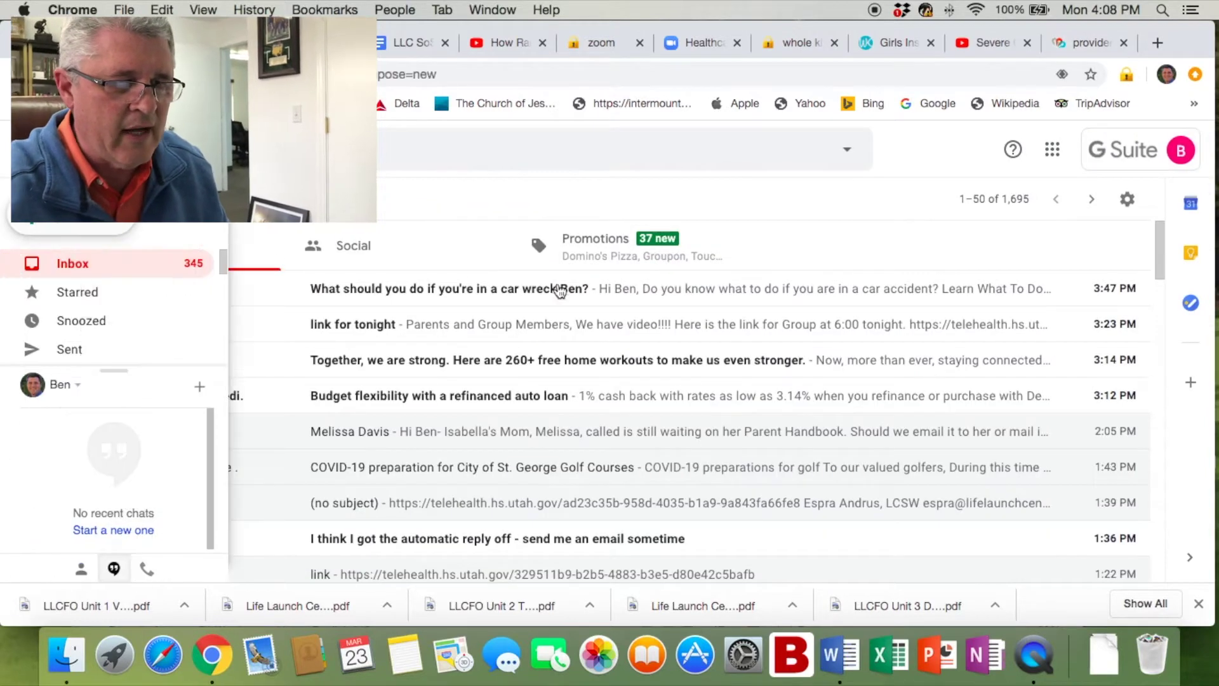
{"action": "type", "text": "carden"}
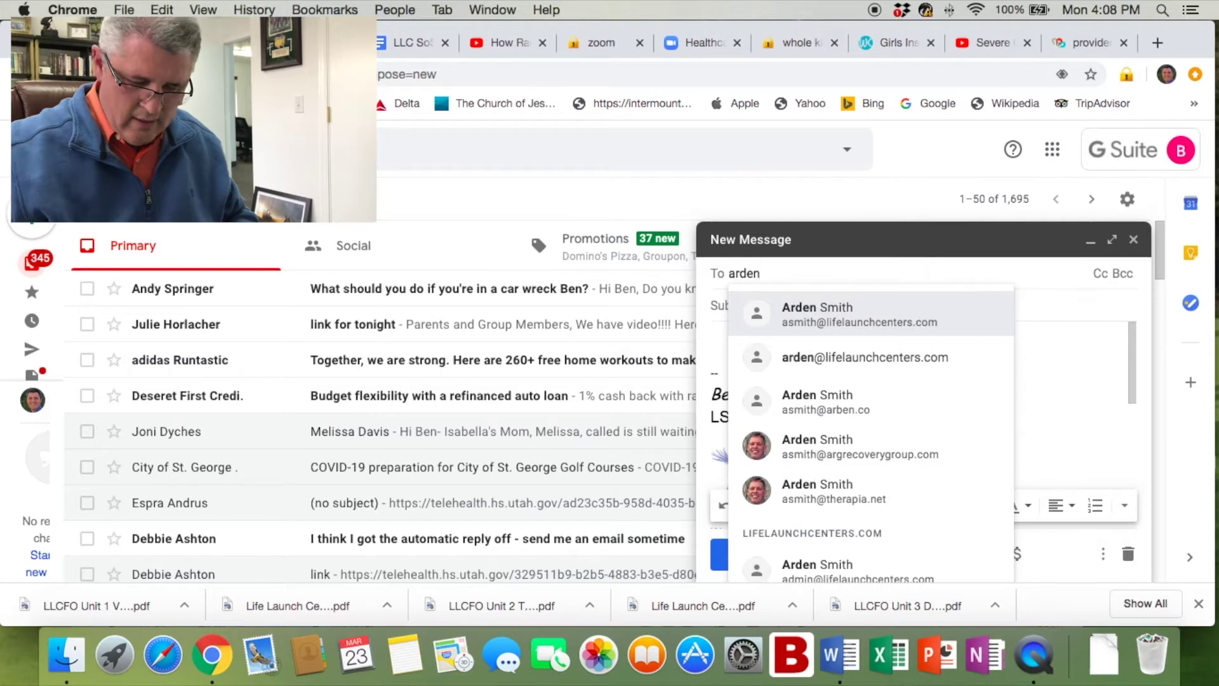
{"action": "key", "text": "Return"}
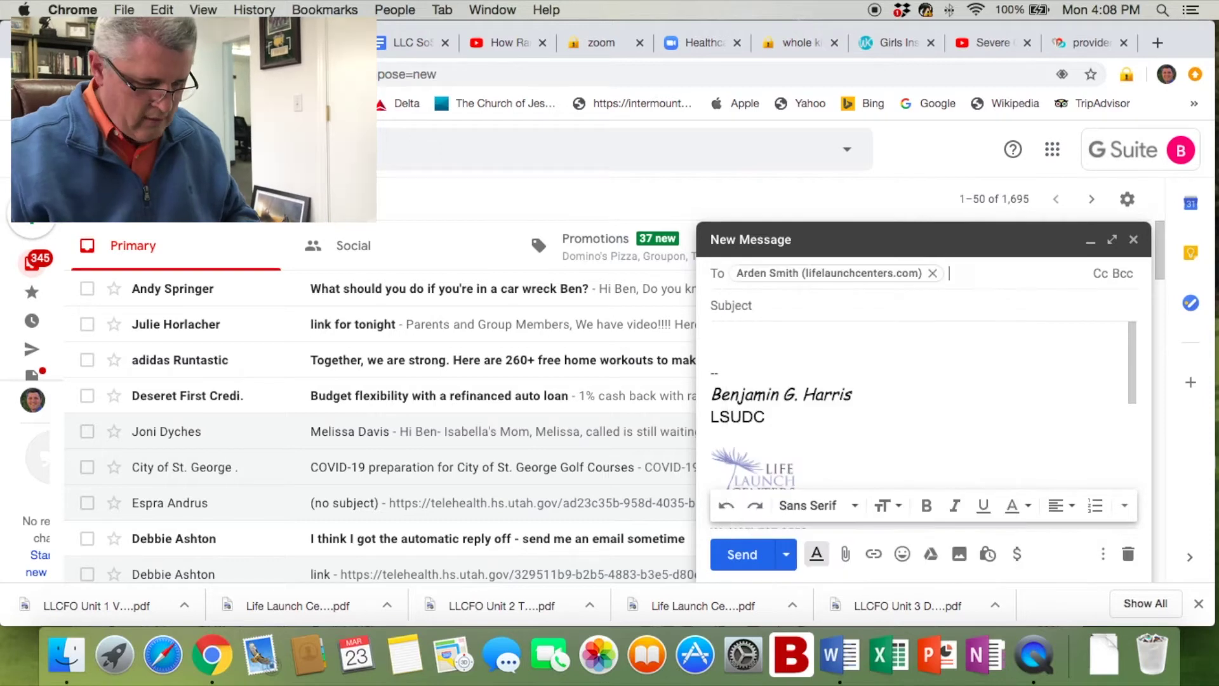
{"action": "type", "text": "joni"}
{"action": "key", "text": "Return"}
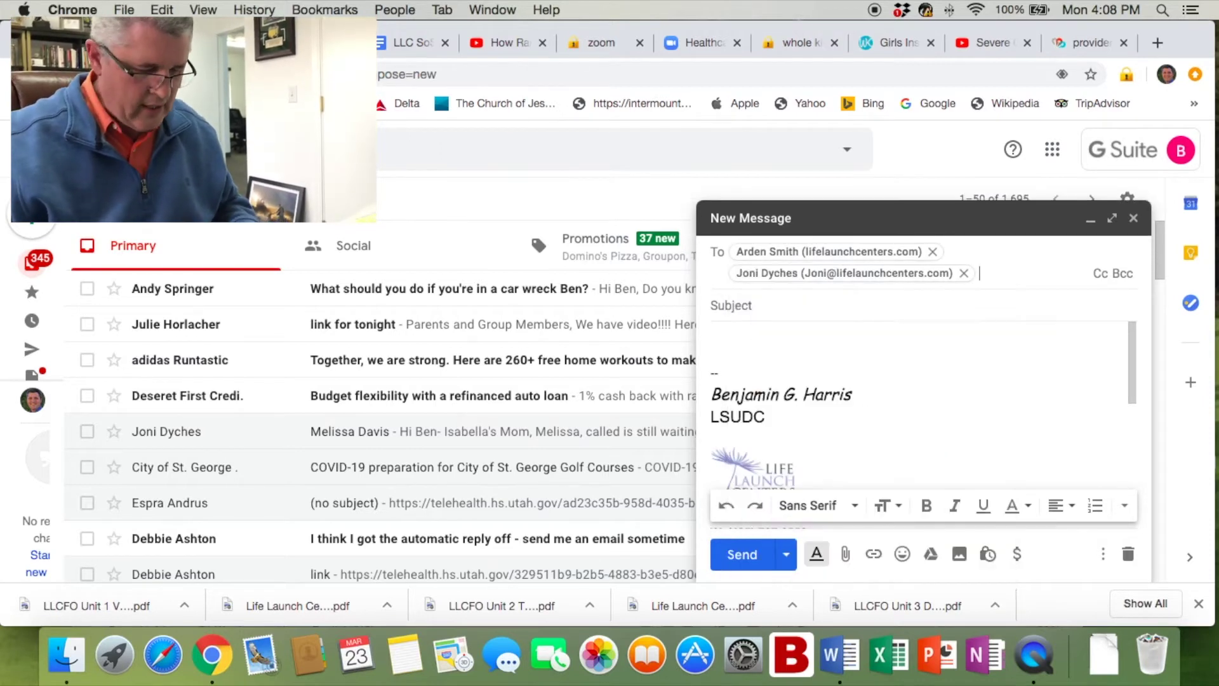
Paste the waiting room link into the message body and send the email.
{"action": "left_click", "coordinate": [759, 333]}
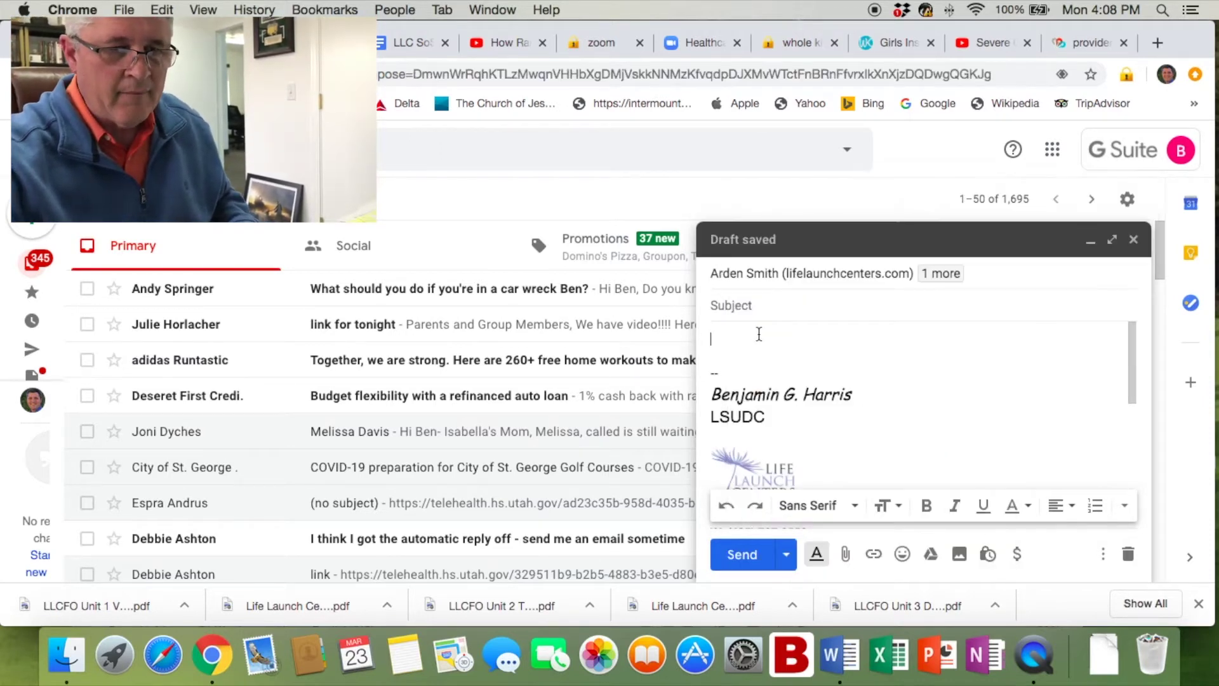
{"action": "right_click", "coordinate": [729, 339]}
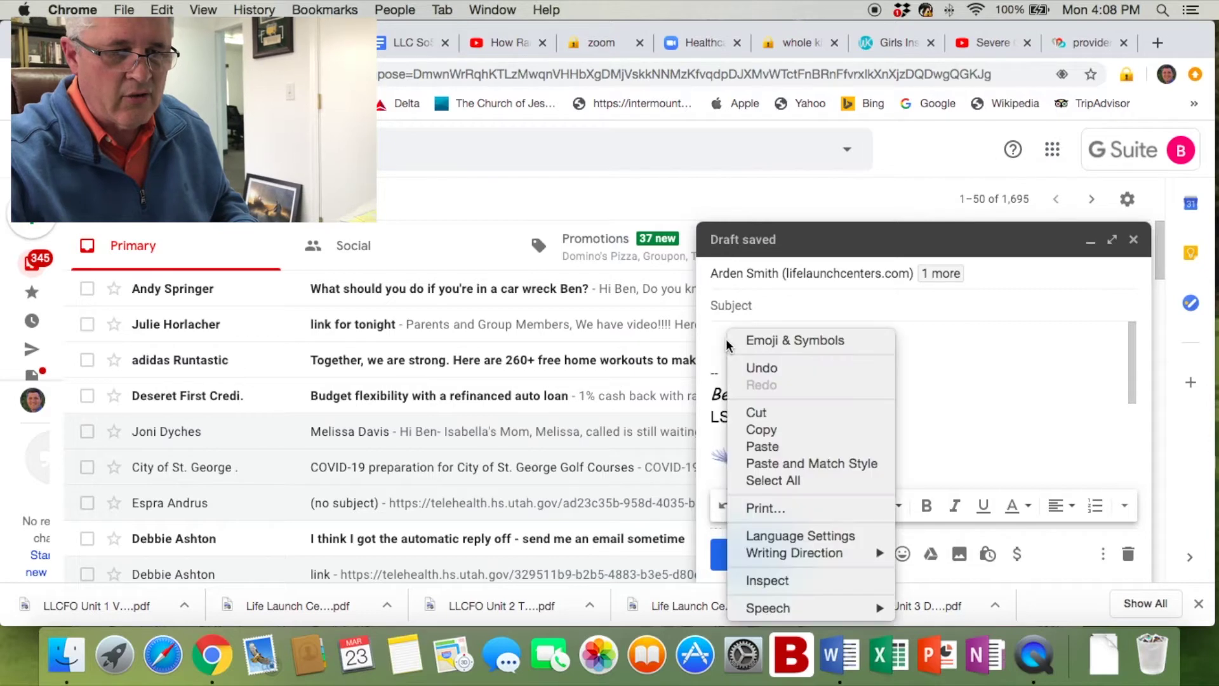
{"action": "left_click", "coordinate": [790, 448]}
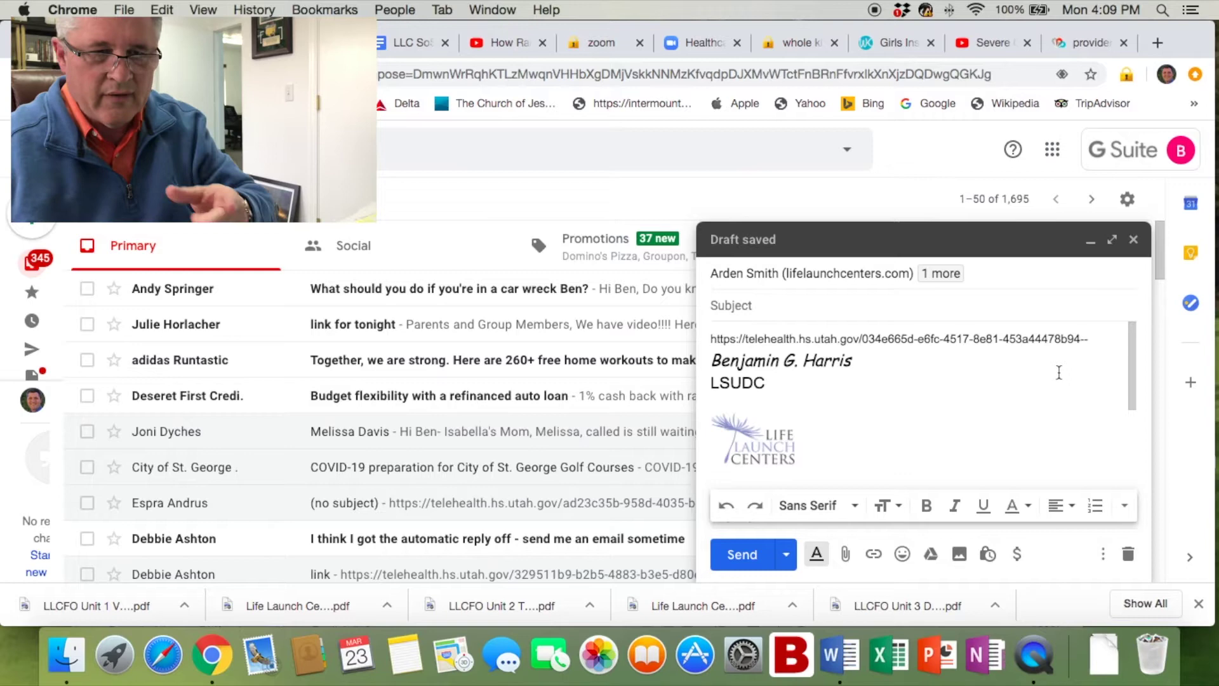
{"action": "key", "text": "Return"}
{"action": "key", "text": "Return"}
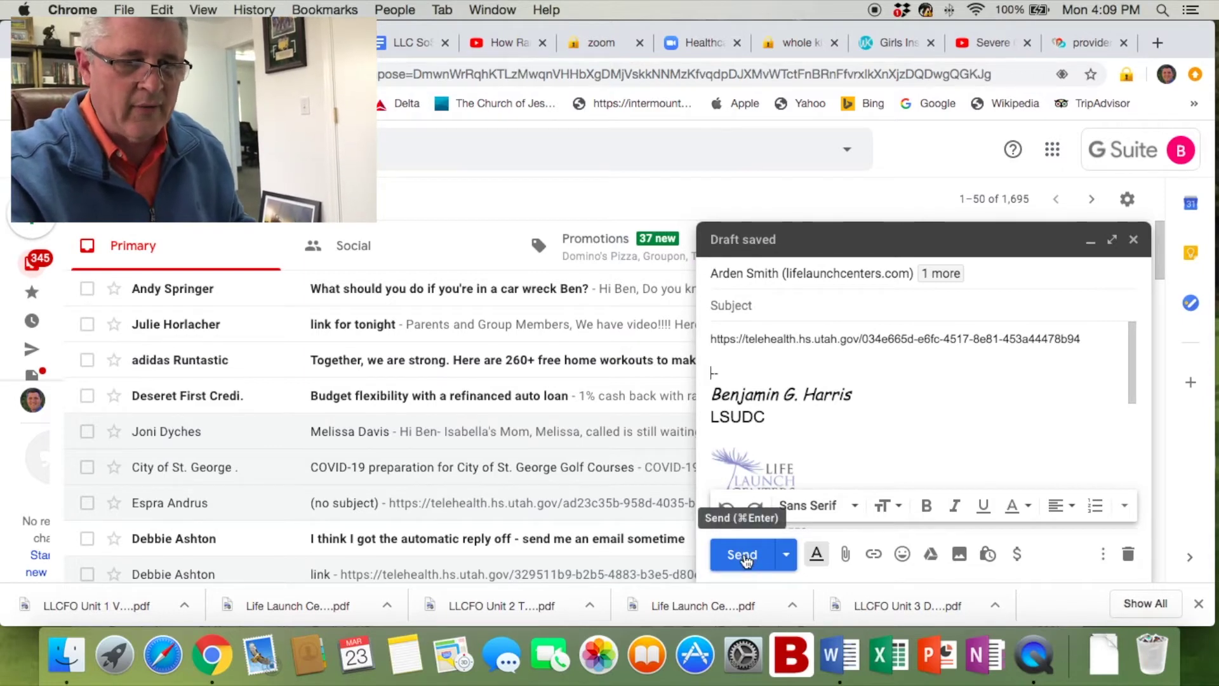
{"action": "left_click", "coordinate": [744, 557]}
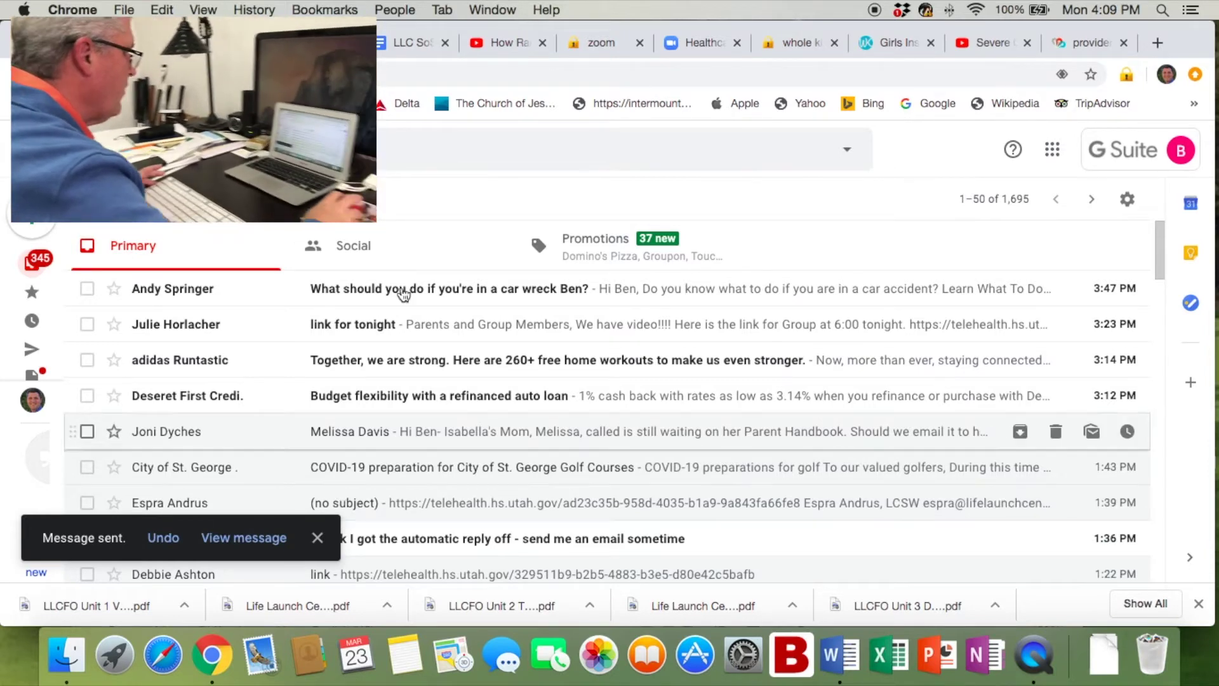
Return to the providerstc tab and scroll the LLC Test Waiting Room list to find the newly arrived patient.
{"action": "left_click", "coordinate": [1096, 45]}
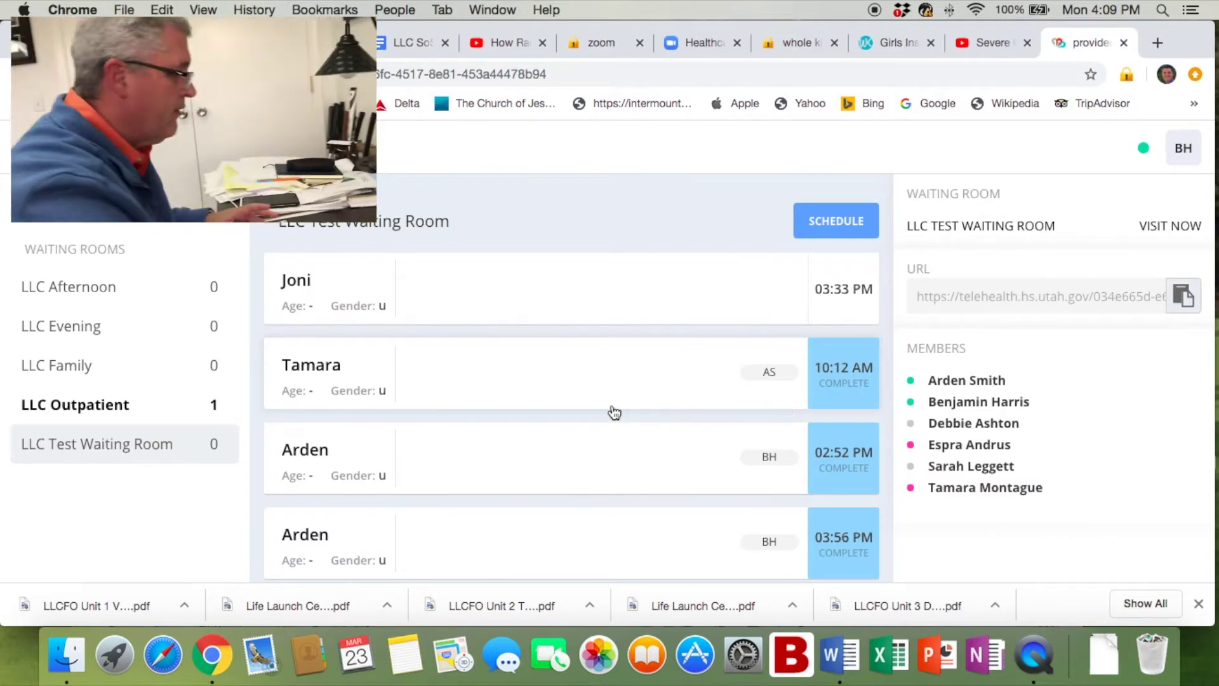
{"action": "scroll", "coordinate": [606, 397], "scroll_direction": "down", "scroll_amount": 10}
{"action": "scroll", "coordinate": [608, 396], "scroll_direction": "down", "scroll_amount": 5}
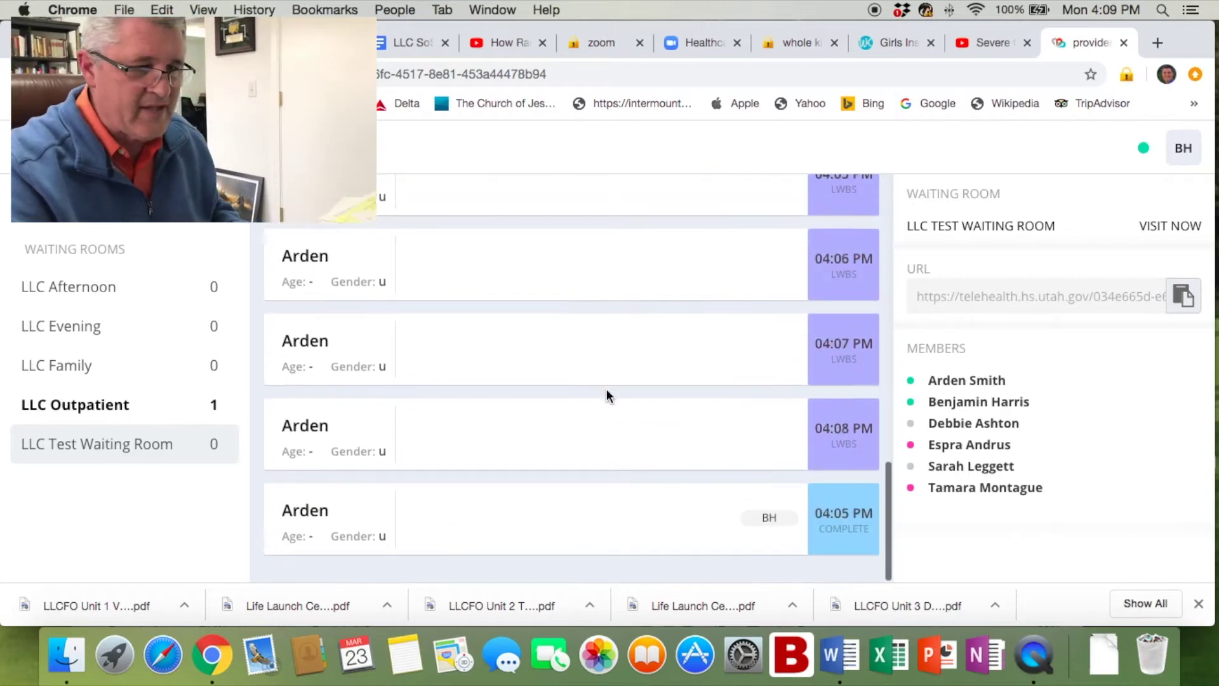
{"action": "scroll", "coordinate": [607, 392], "scroll_direction": "up", "scroll_amount": 15}
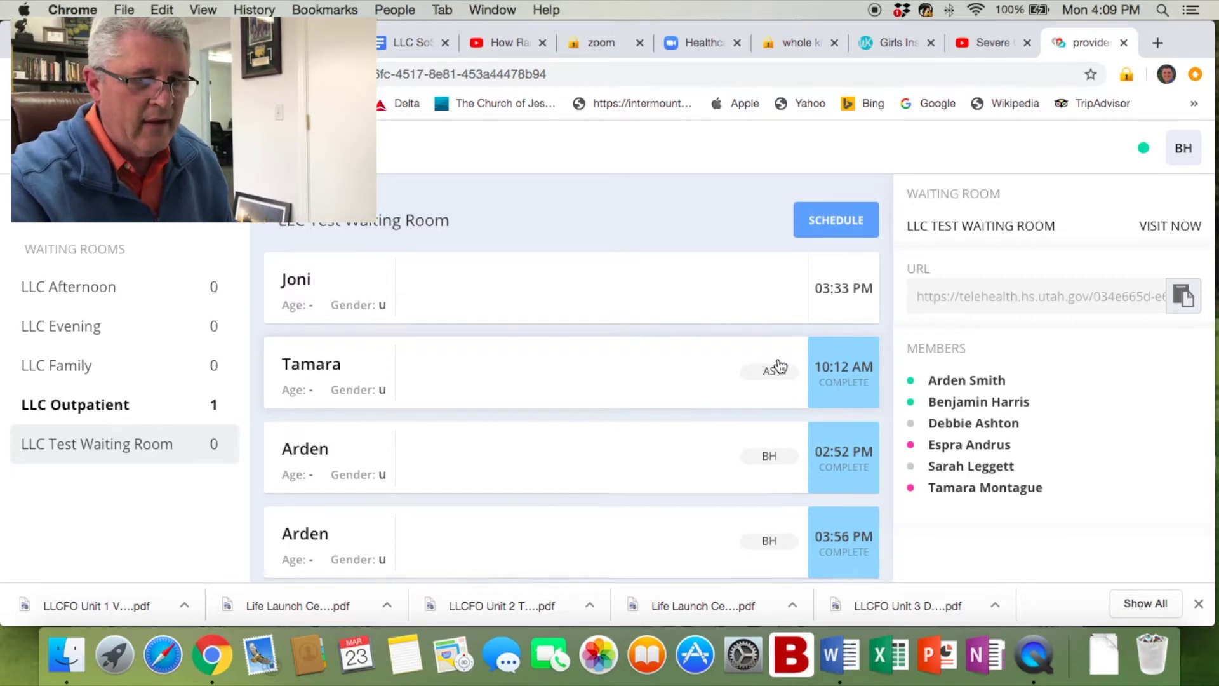
{"action": "scroll", "coordinate": [780, 366], "scroll_direction": "down", "scroll_amount": 5}
{"action": "scroll", "coordinate": [781, 366], "scroll_direction": "down", "scroll_amount": 10}
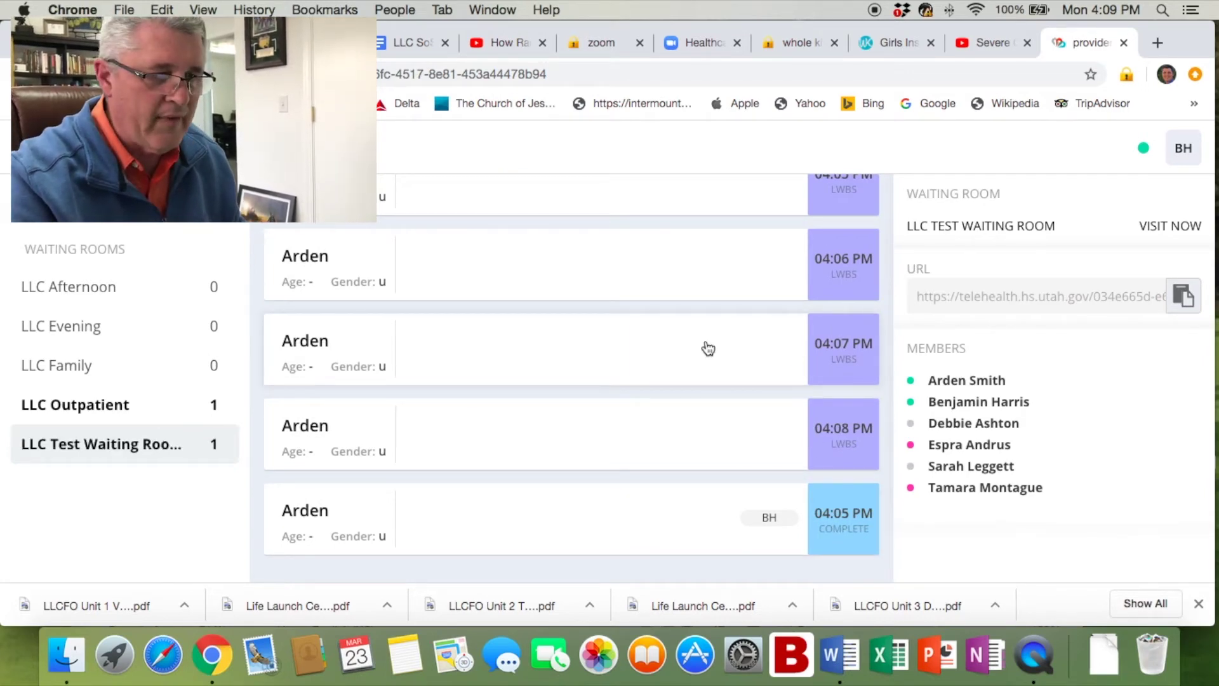
{"action": "scroll", "coordinate": [711, 351], "scroll_direction": "up", "scroll_amount": 10}
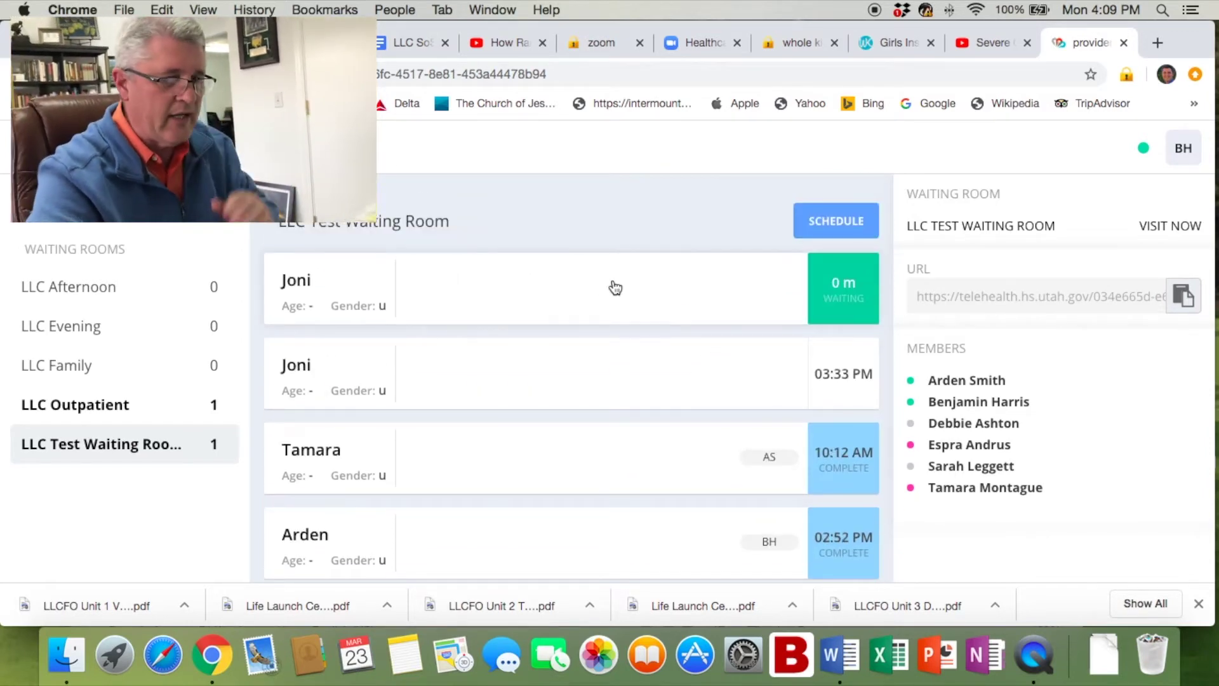
Connect to the waiting patient's video visit and open the Add Participants panel.
{"action": "left_click", "coordinate": [841, 293]}
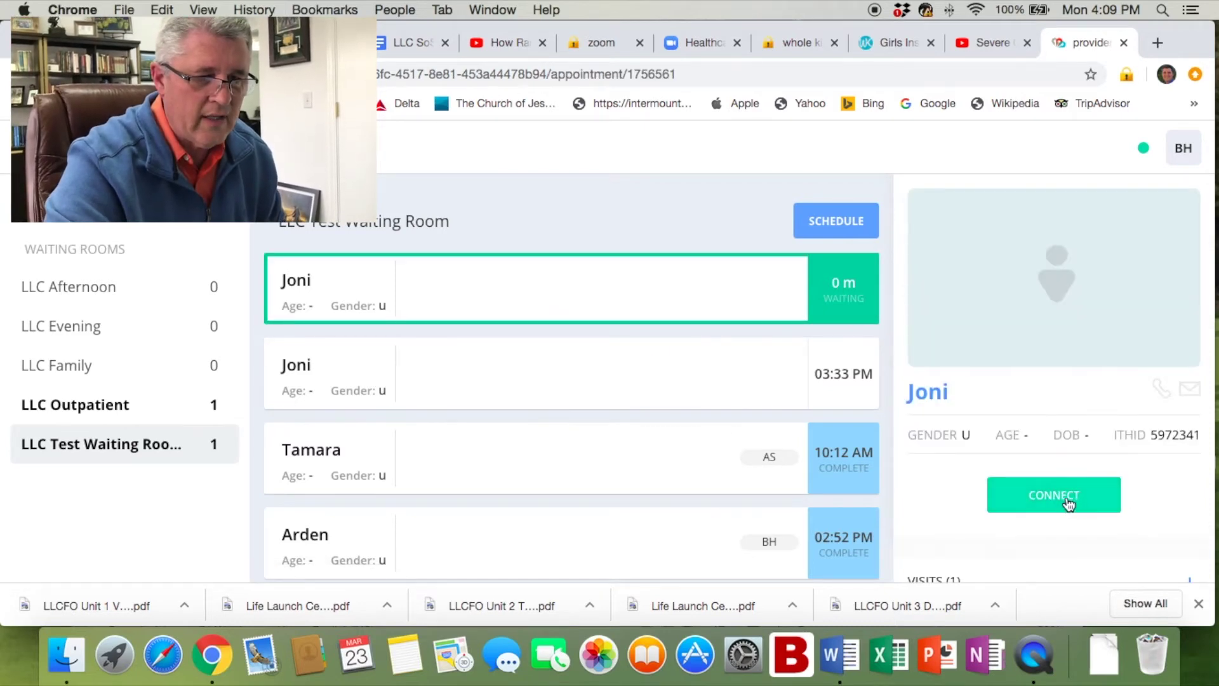
{"action": "left_click", "coordinate": [1064, 500]}
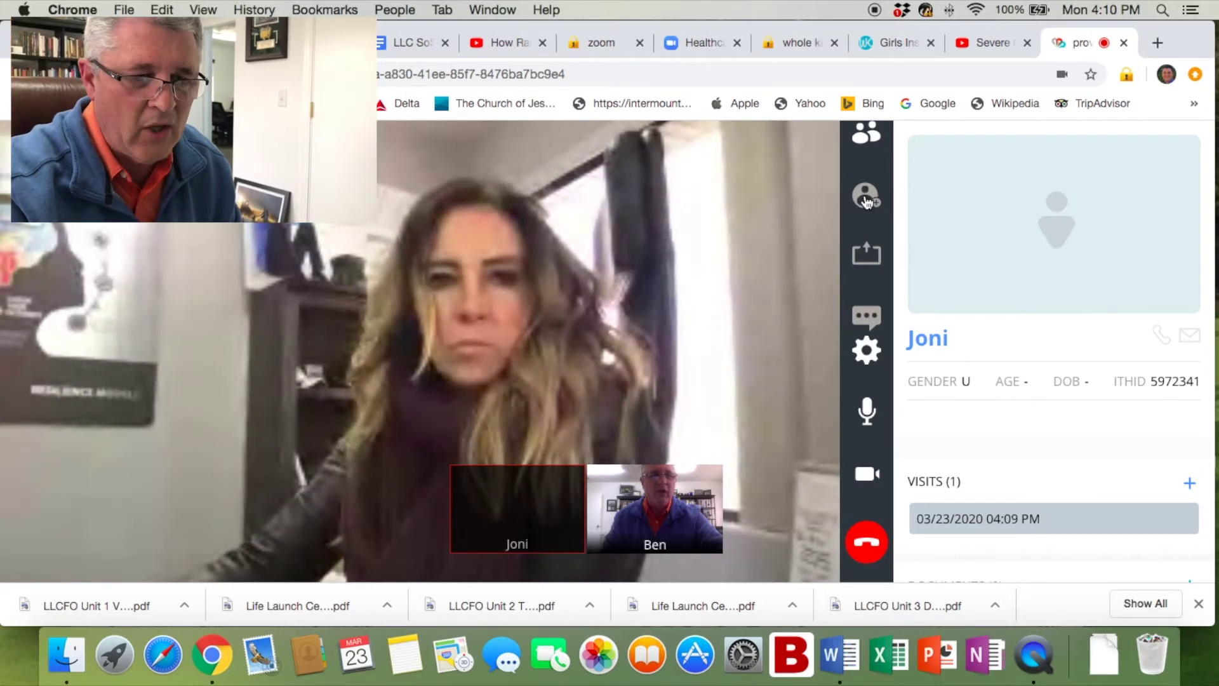
{"action": "left_click", "coordinate": [879, 208]}
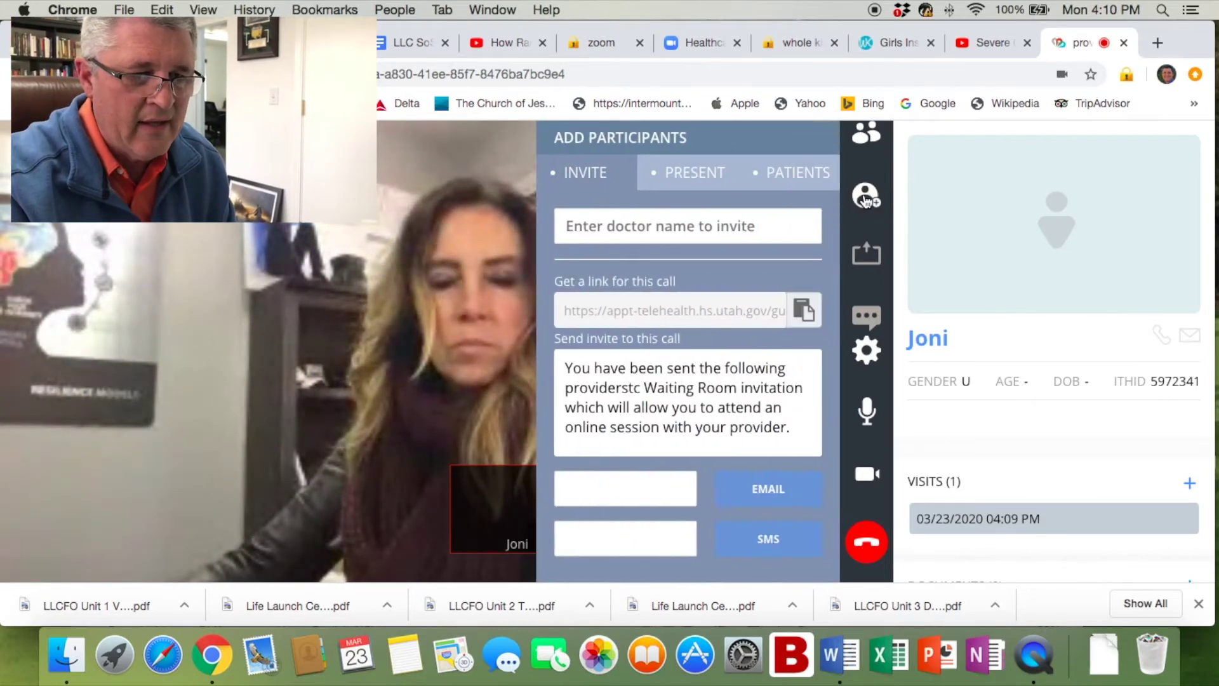
Invite the second test patient from the Patients list and dismiss the Success notice.
{"action": "left_click", "coordinate": [801, 179]}
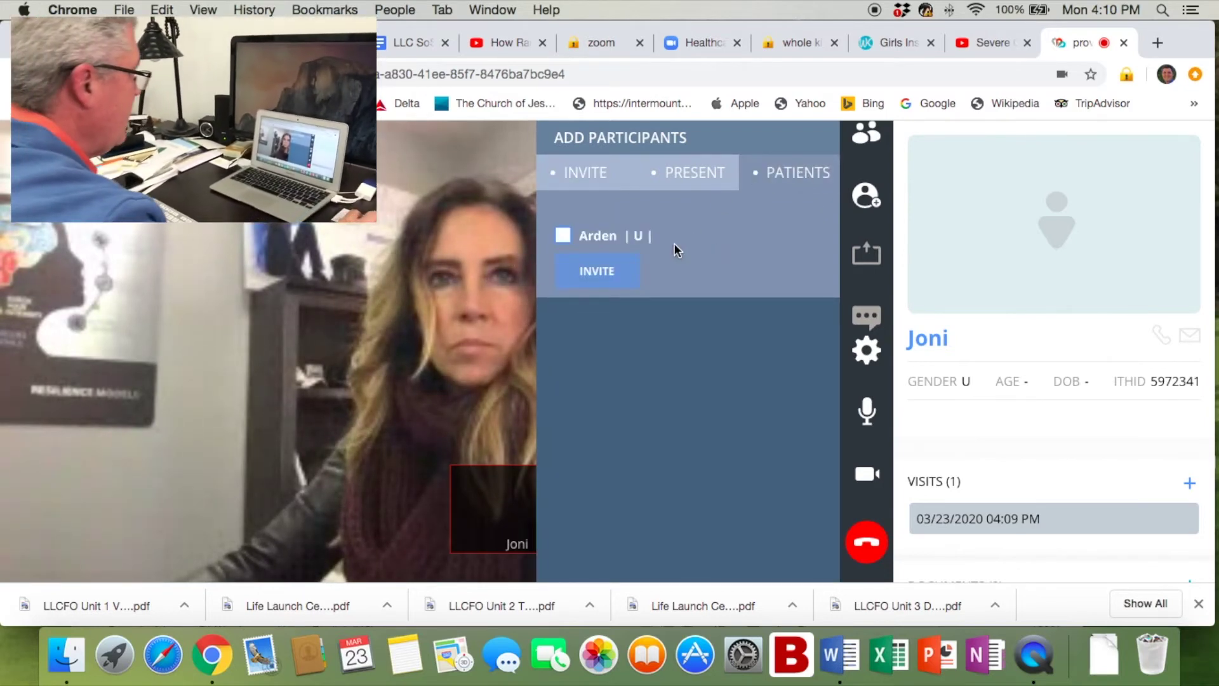
{"action": "left_click", "coordinate": [563, 236]}
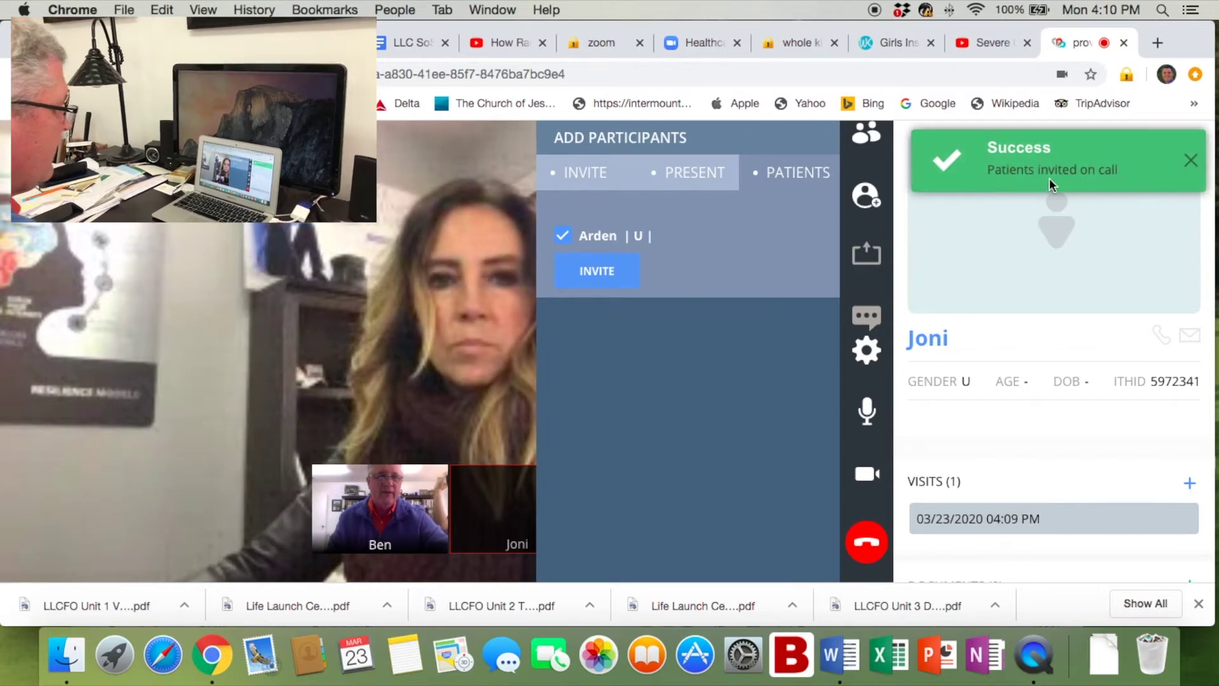
{"action": "left_click", "coordinate": [1192, 165]}
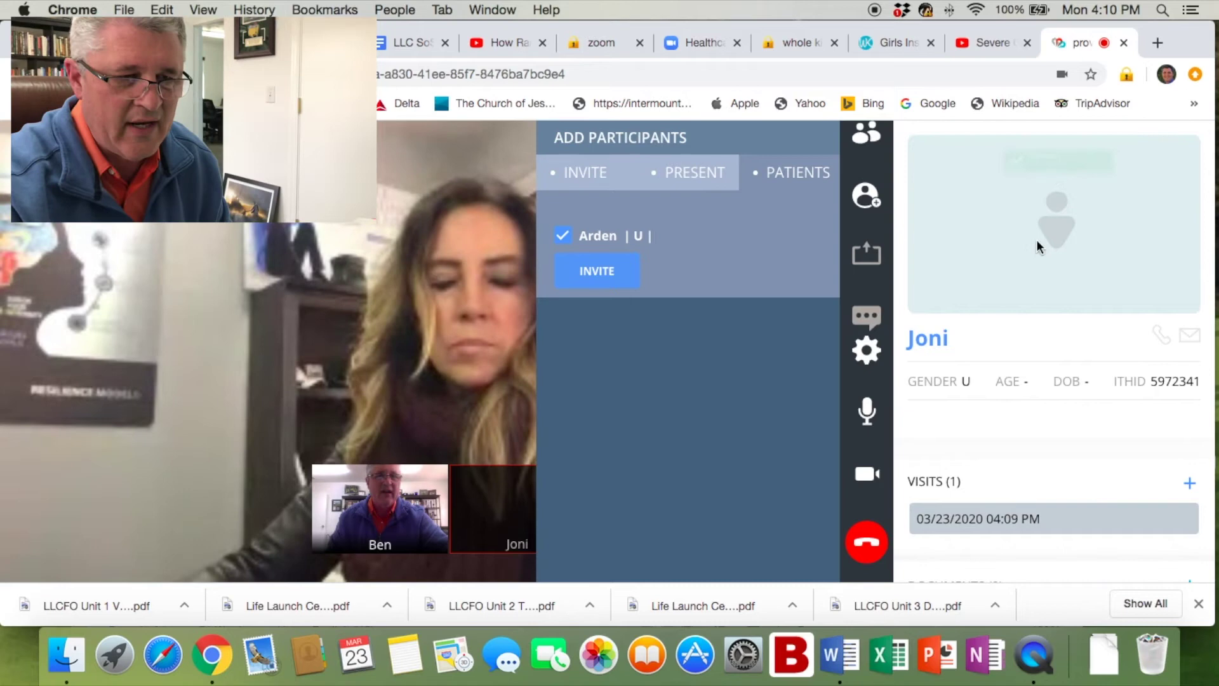
Close the Add Participants panel and cycle the main view through the tiles, ending on the provider's video.
{"action": "left_click", "coordinate": [867, 200]}
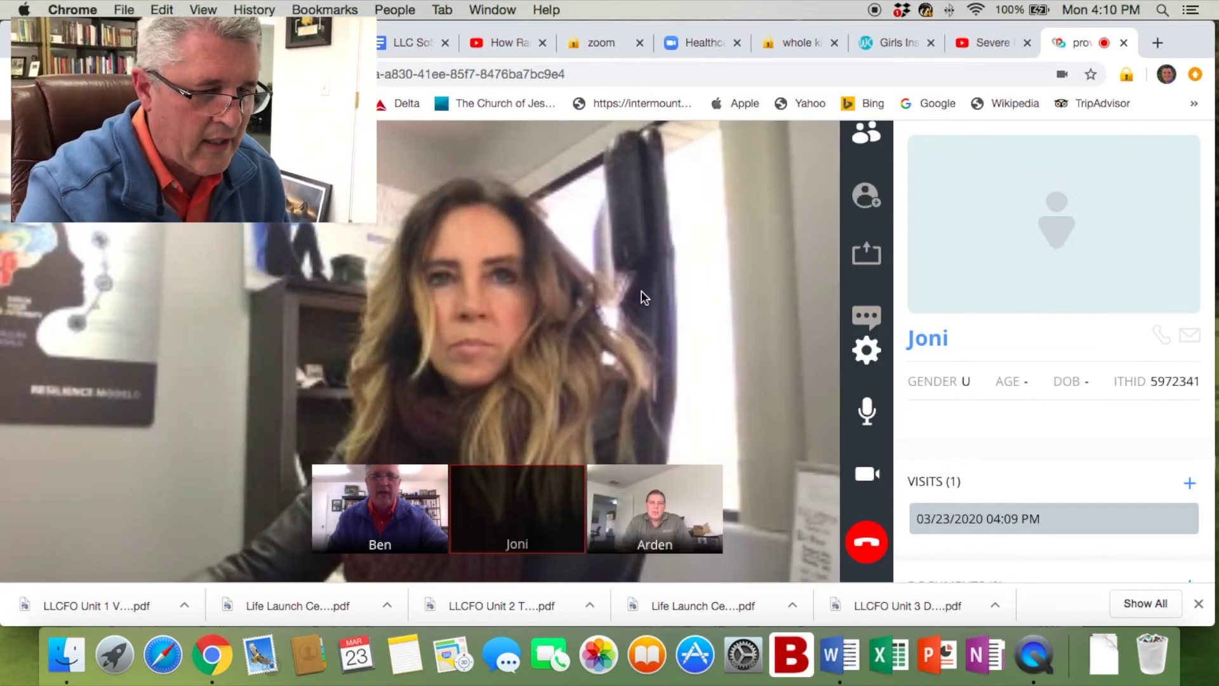
{"action": "mouse_move", "coordinate": [670, 526]}
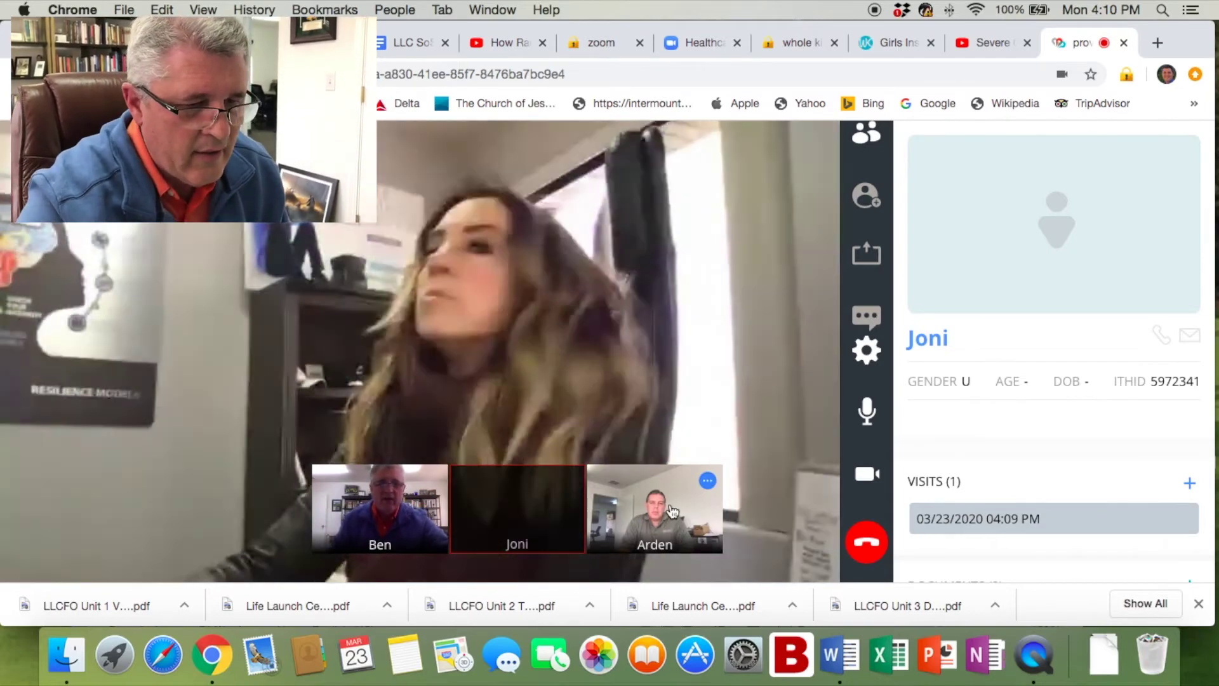
{"action": "left_click", "coordinate": [671, 519]}
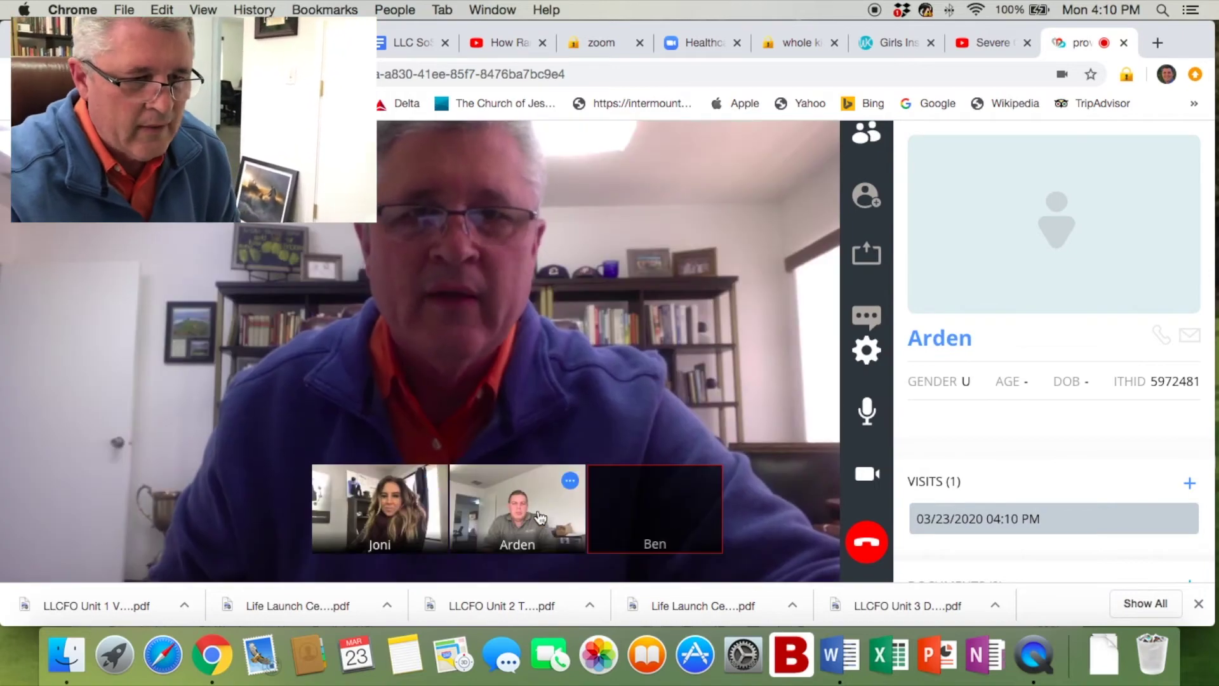
{"action": "left_click", "coordinate": [531, 514]}
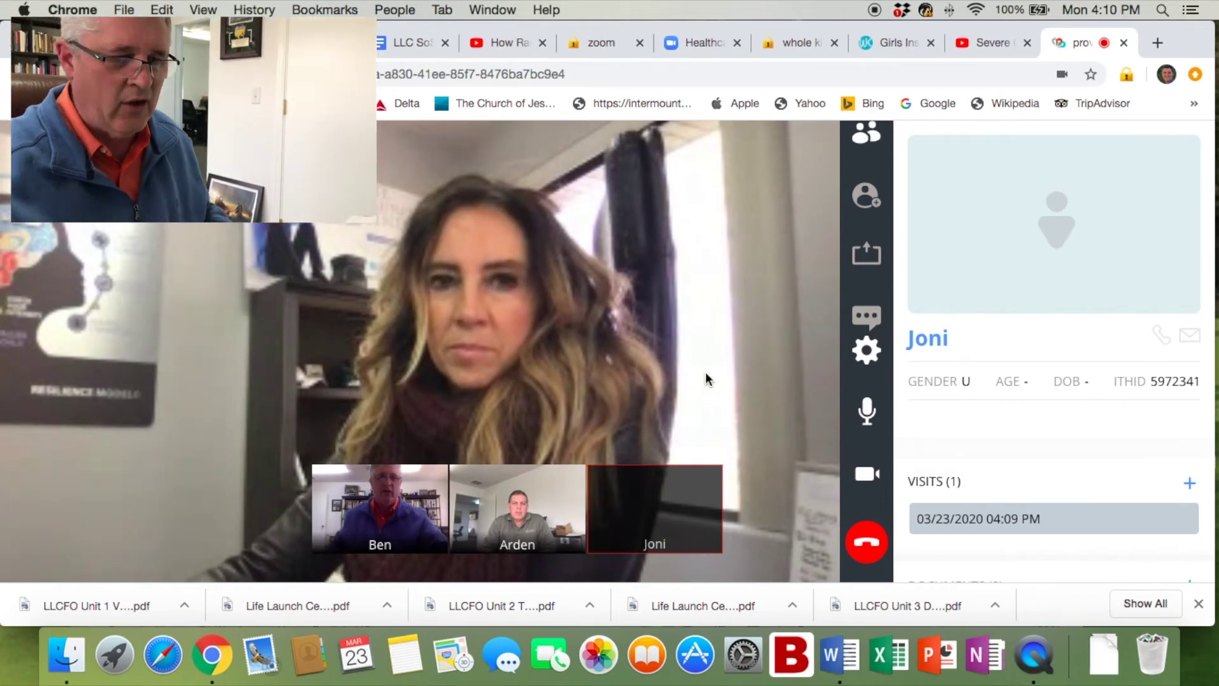
{"action": "left_click", "coordinate": [566, 520]}
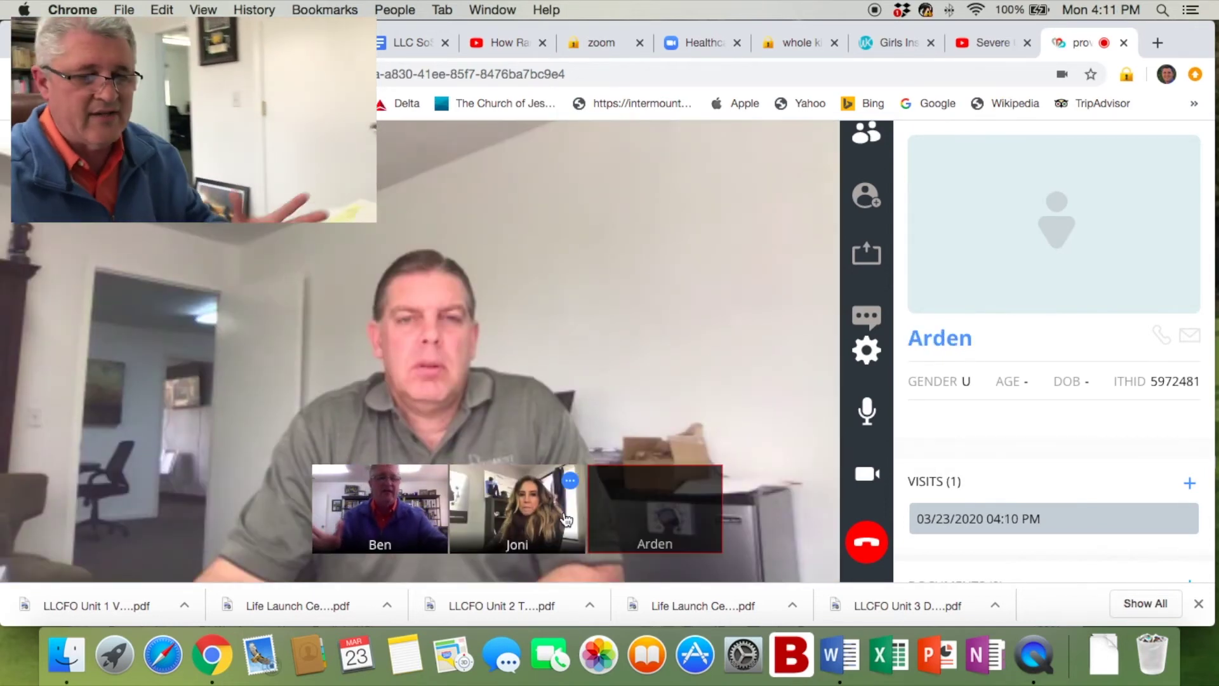
{"action": "left_click", "coordinate": [384, 518]}
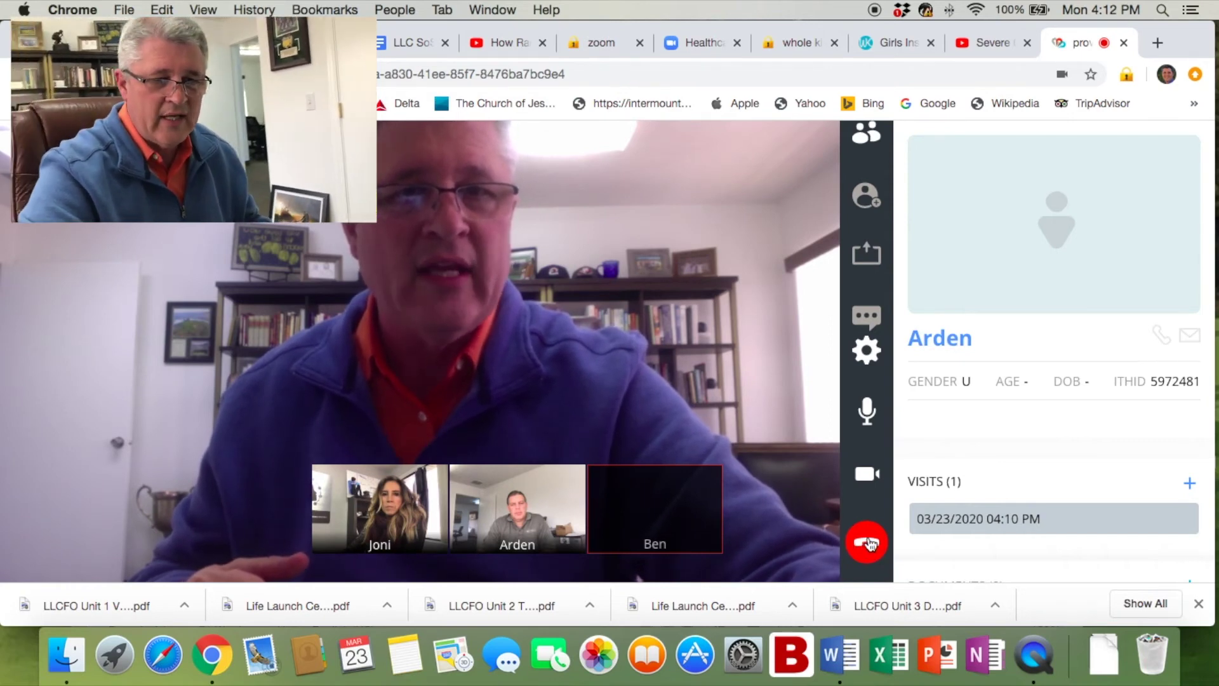
Bring up the end-call dialog with End for All, Leave, and Complete provider survey checked.
{"action": "left_click", "coordinate": [868, 541]}
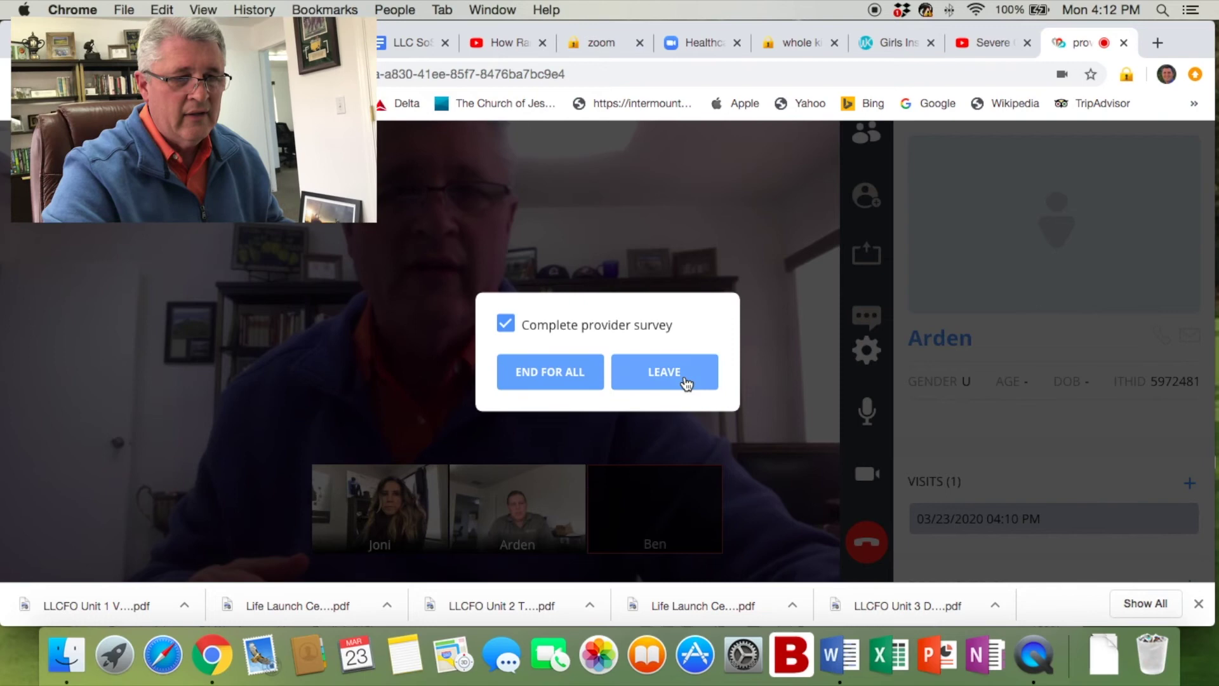